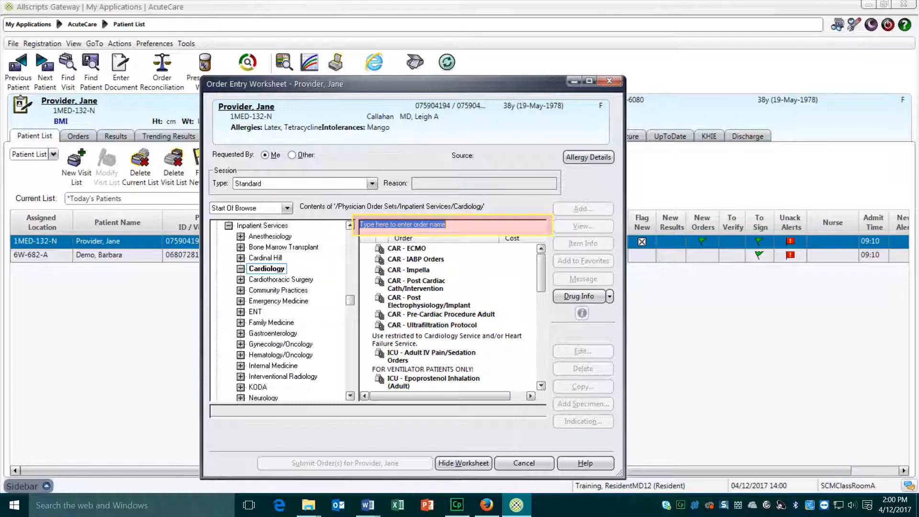
# - Find "chest" in the order catalog and start a Chest 1 View PA/AP radiology order
pyautogui.write('chest')
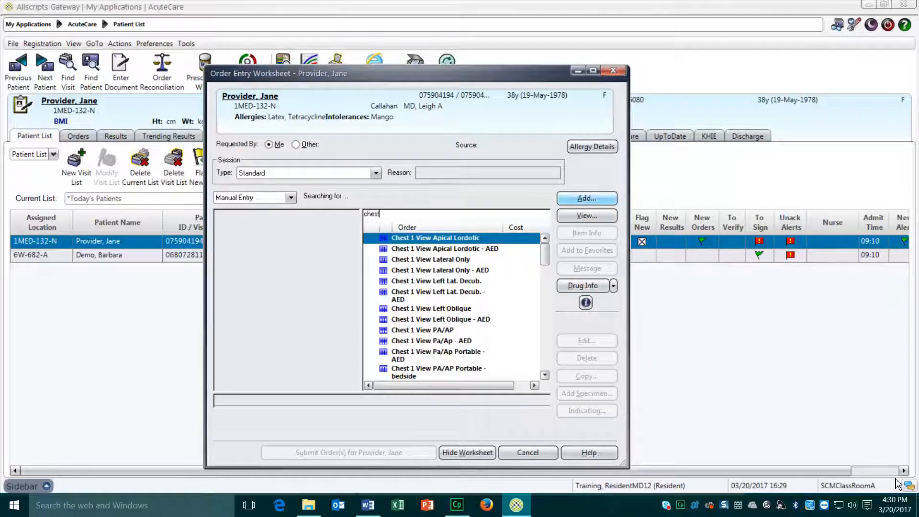
pyautogui.click(434, 333)
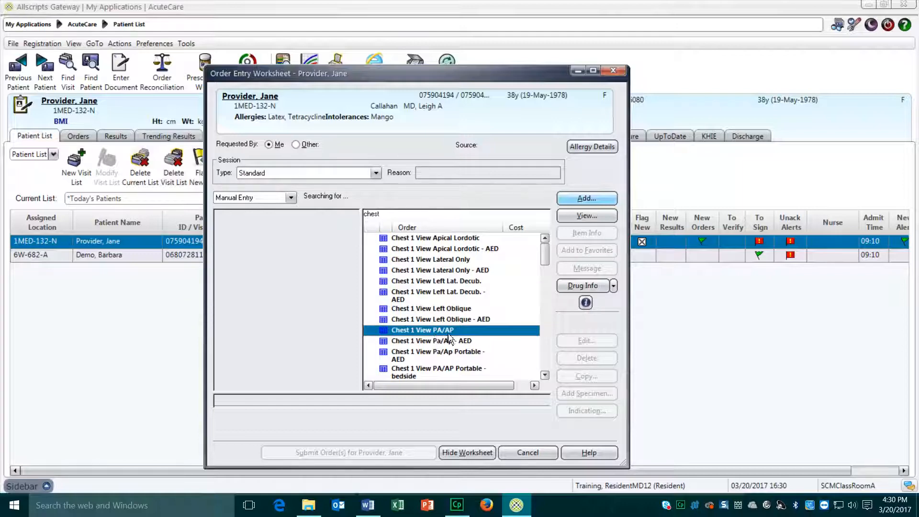
pyautogui.click(586, 198)
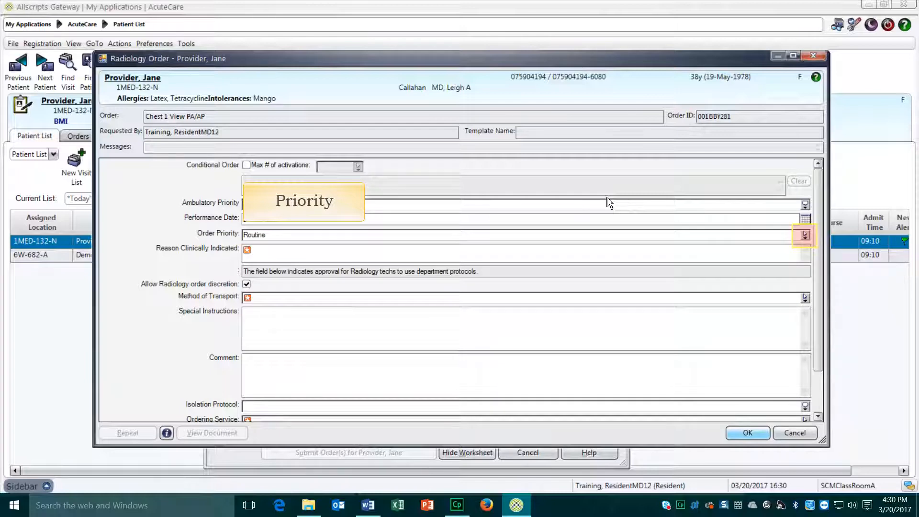
# - Set the chest X-ray's order priority to STAT and enter "check for tube placement" as the clinically indicated reason
pyautogui.click(805, 235)
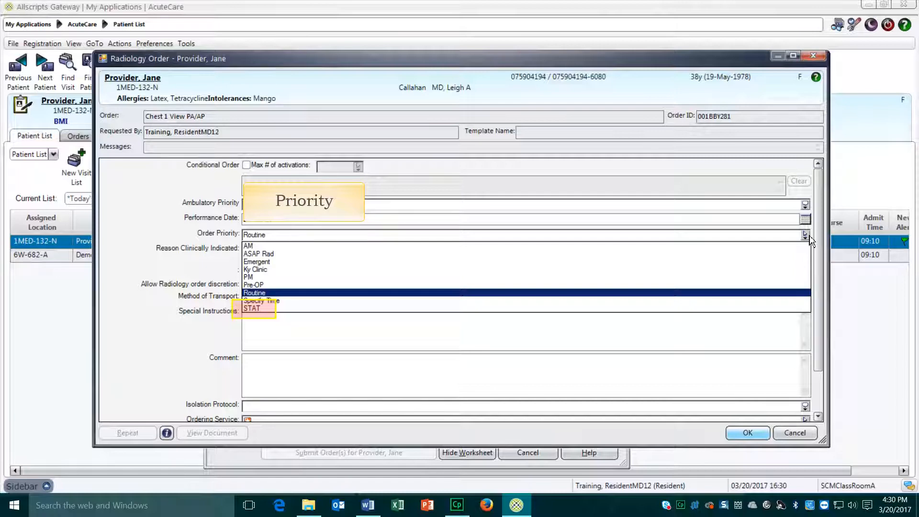
pyautogui.click(311, 308)
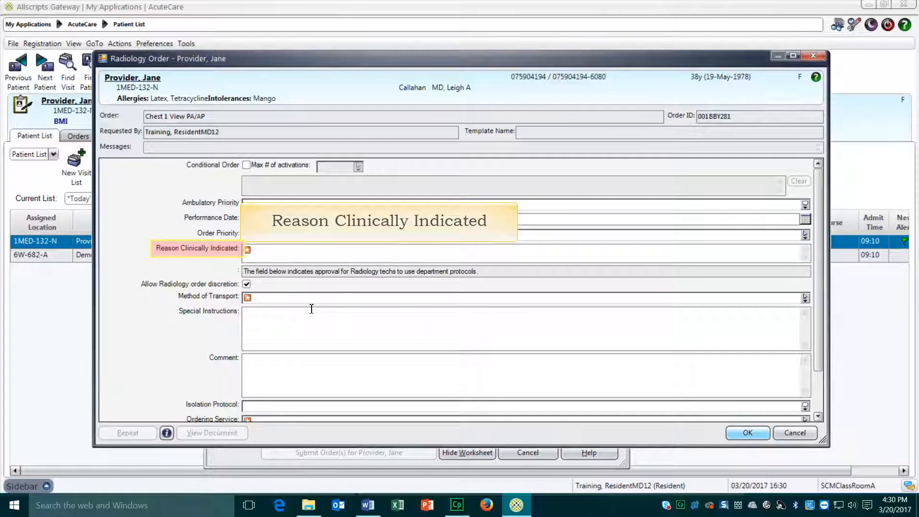
pyautogui.click(282, 252)
pyautogui.write('ches')
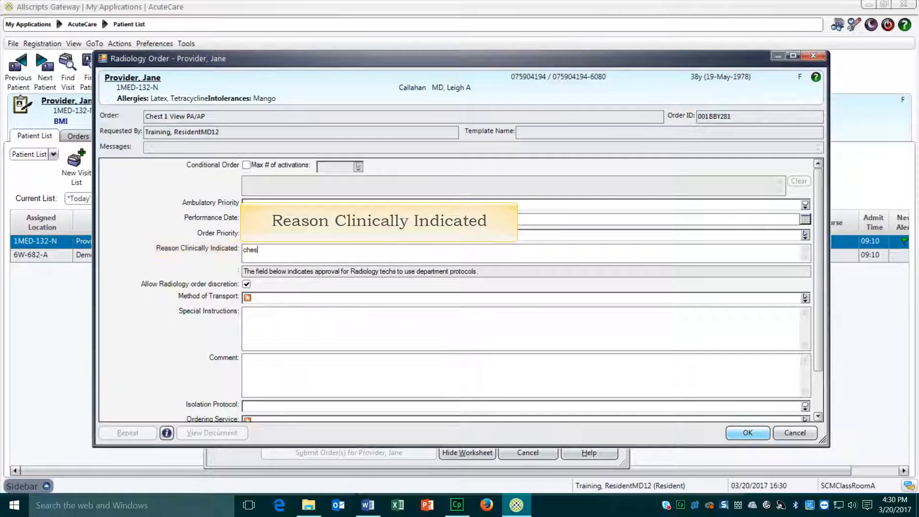
pyautogui.press('BackSpace')
pyautogui.write('ck for tube placement')
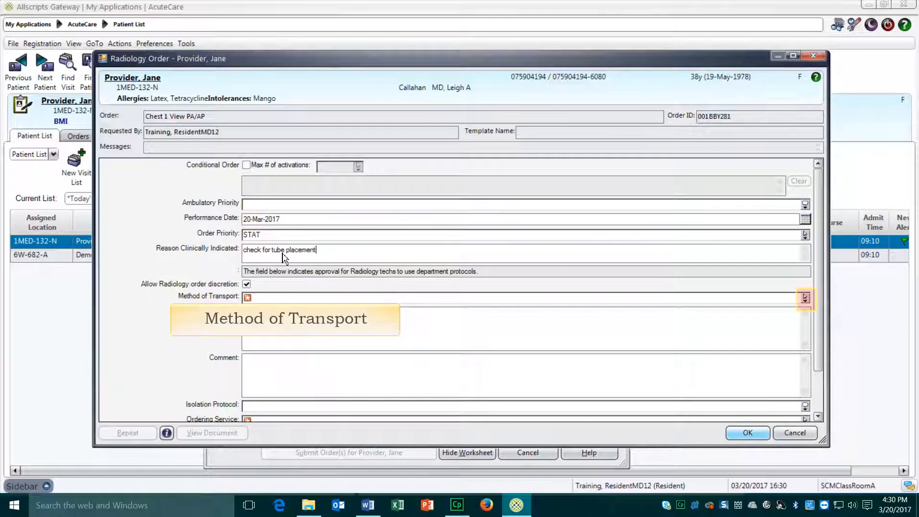
# - Set the method of transport for the chest X-ray to Wheelchair with Oxygen
pyautogui.click(805, 297)
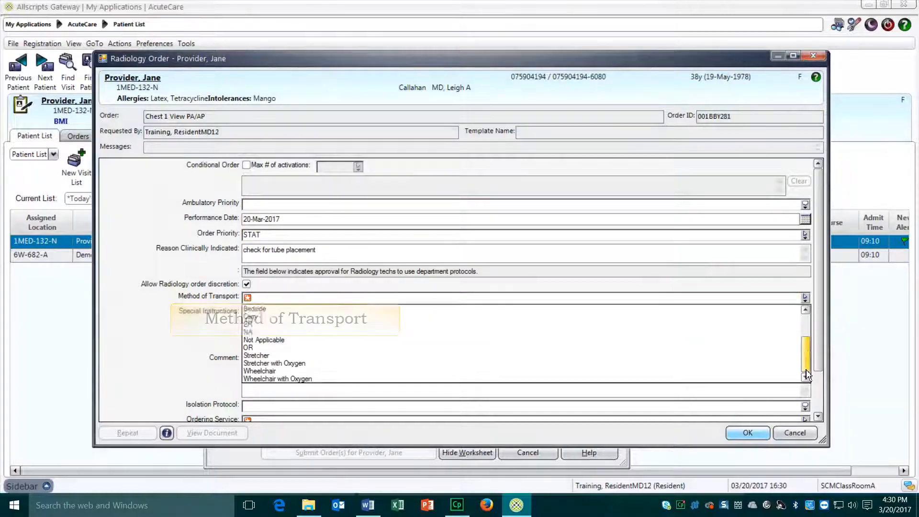
pyautogui.click(806, 377)
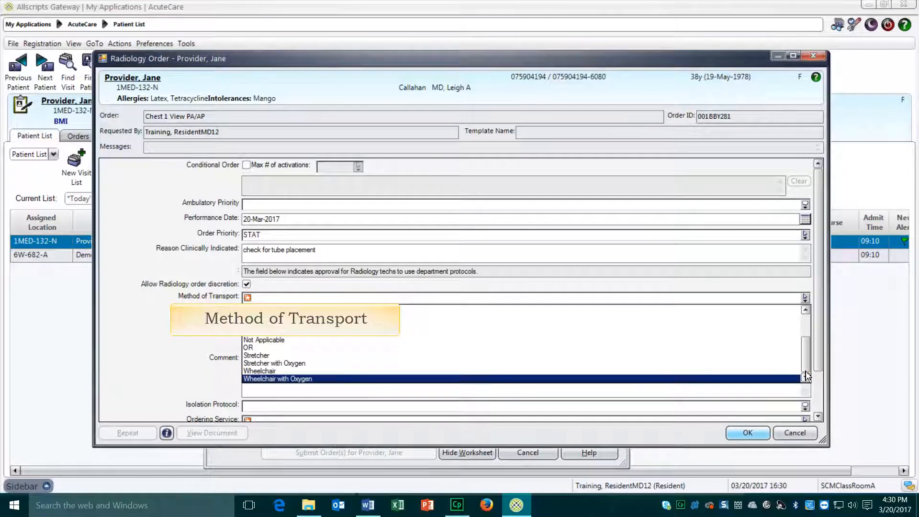
pyautogui.click(353, 379)
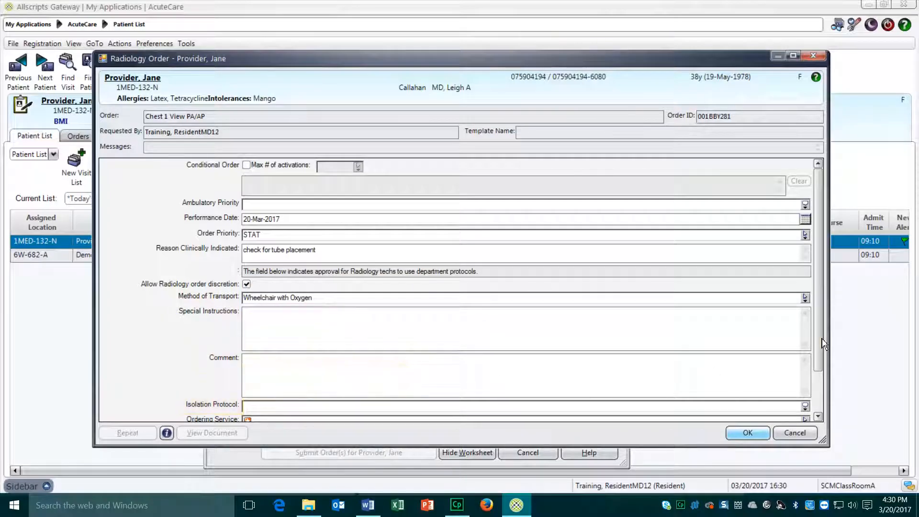
# - Set the ordering service to CA1 - Medicine / Cardiology Critical Care Team (MED), fill in the supervising attending's name, and accept the radiology order
pyautogui.moveTo(822, 338); pyautogui.dragTo(822, 379)
pyautogui.click(271, 372)
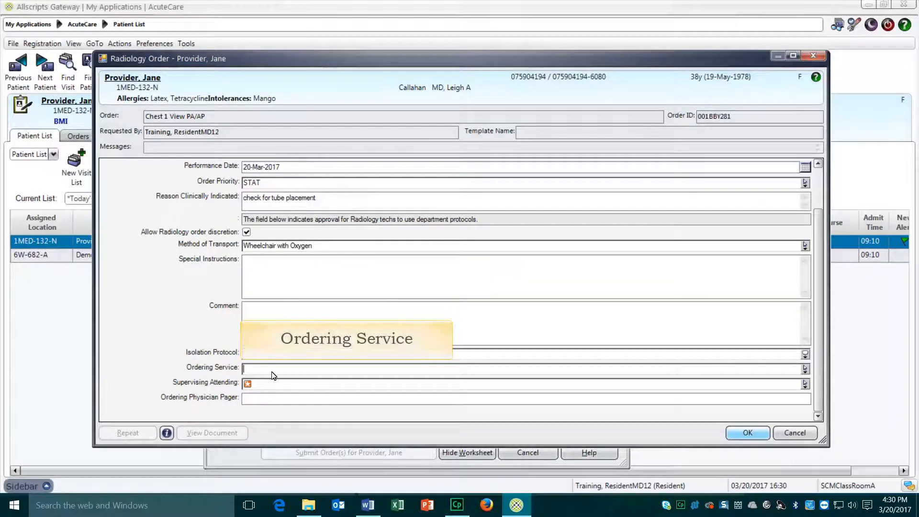
pyautogui.write('ca')
pyautogui.click(283, 388)
pyautogui.click(284, 388)
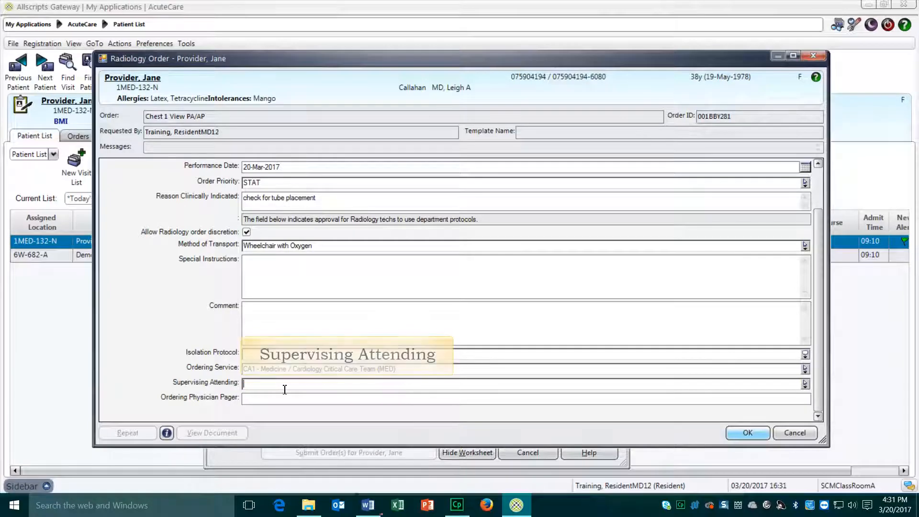
pyautogui.write('smy')
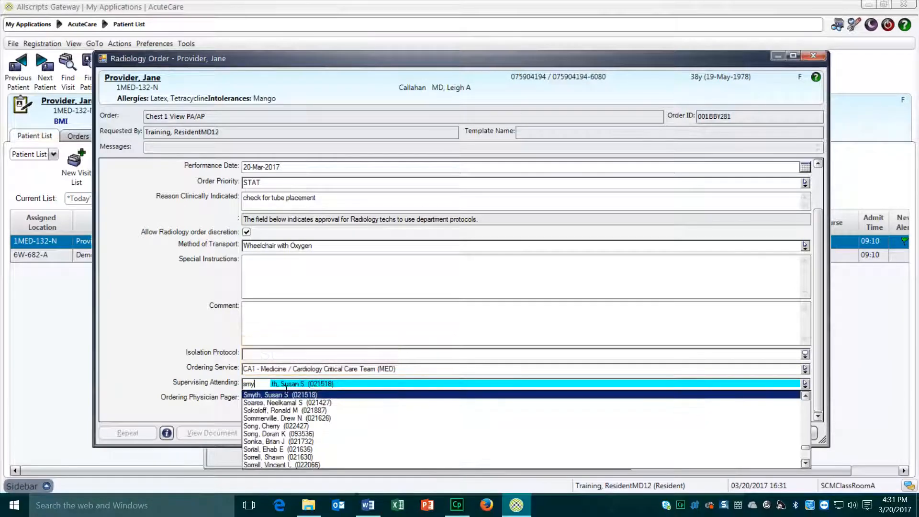
pyautogui.click(285, 389)
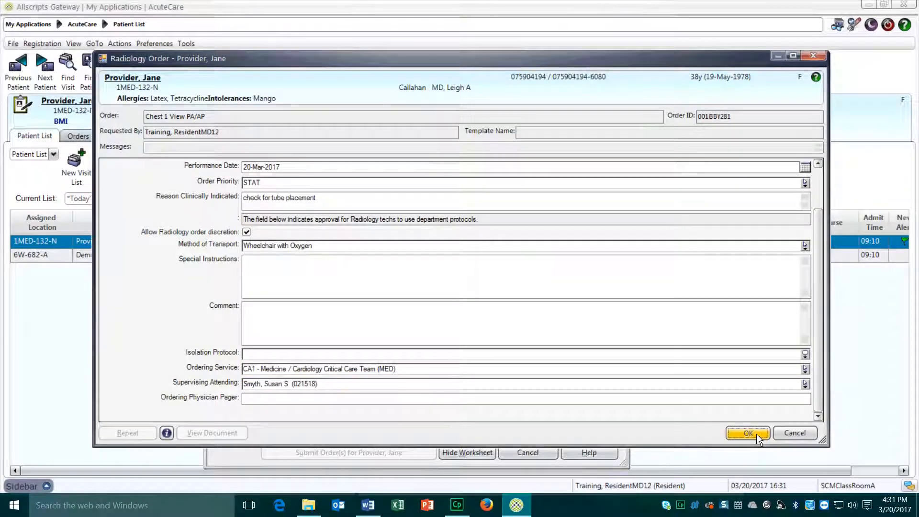
pyautogui.click(748, 433)
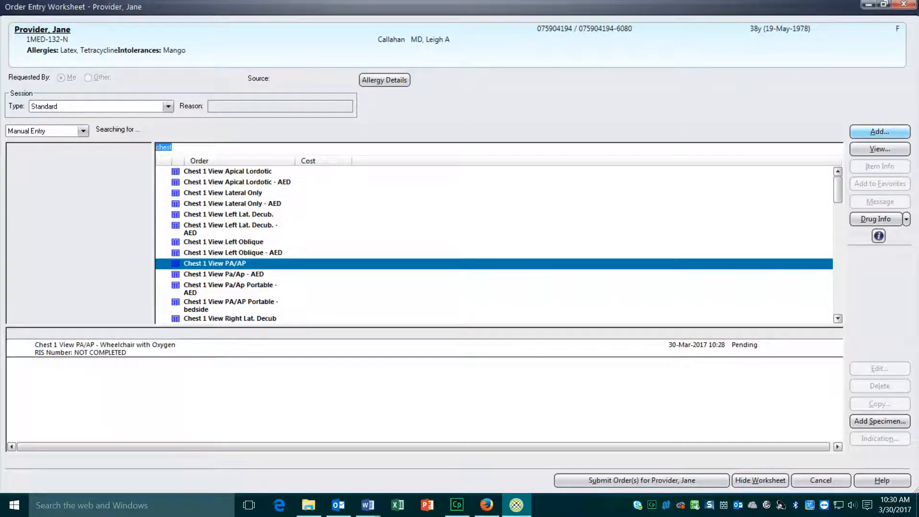
# - Find "blood" in the order catalog and start a Blood Culture (Aerobic/Anaerob Set) order
pyautogui.write('blood')
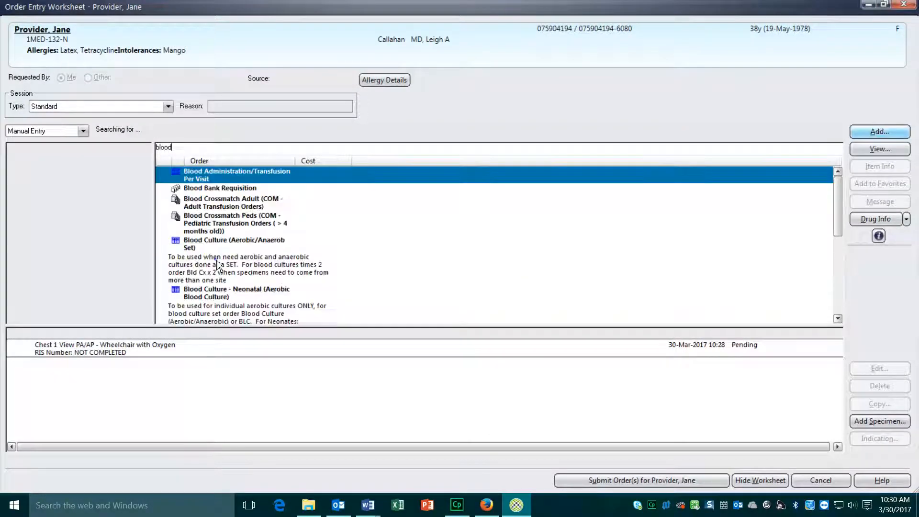
pyautogui.click(218, 265)
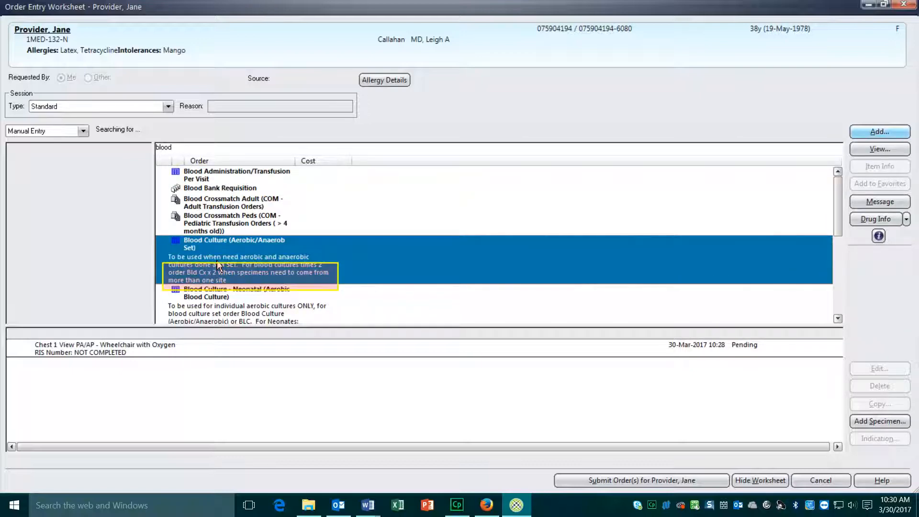
pyautogui.click(872, 133)
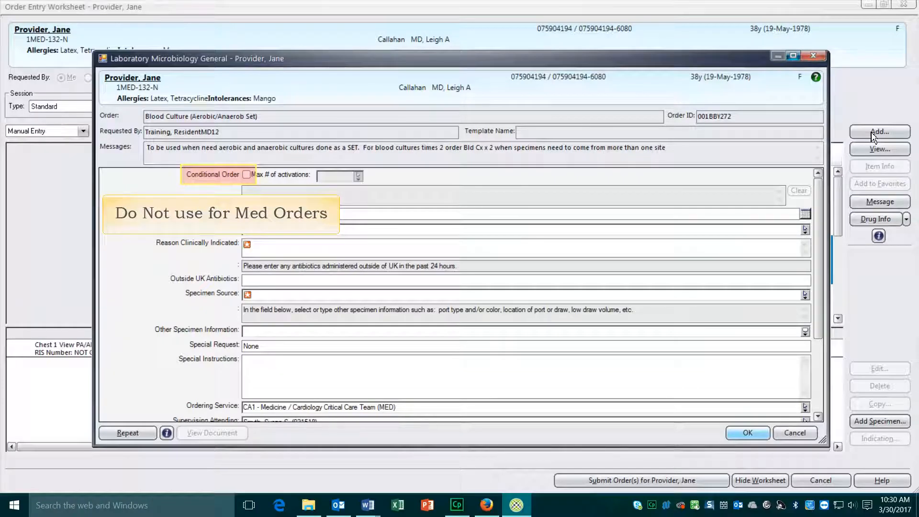
# - Make the blood culture a conditional order with a specified maximum of 3 activations and the condition "if temp greater than 102.5"
pyautogui.click(246, 174)
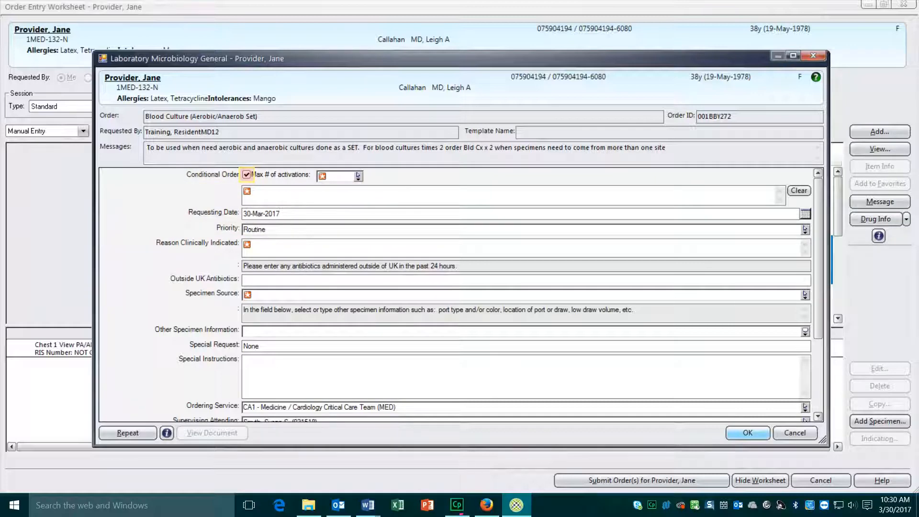
pyautogui.click(357, 176)
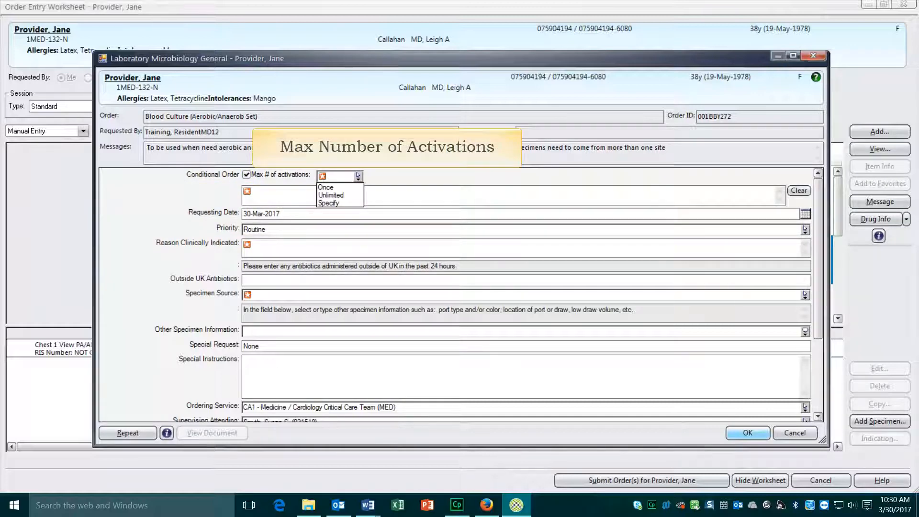
pyautogui.click(329, 203)
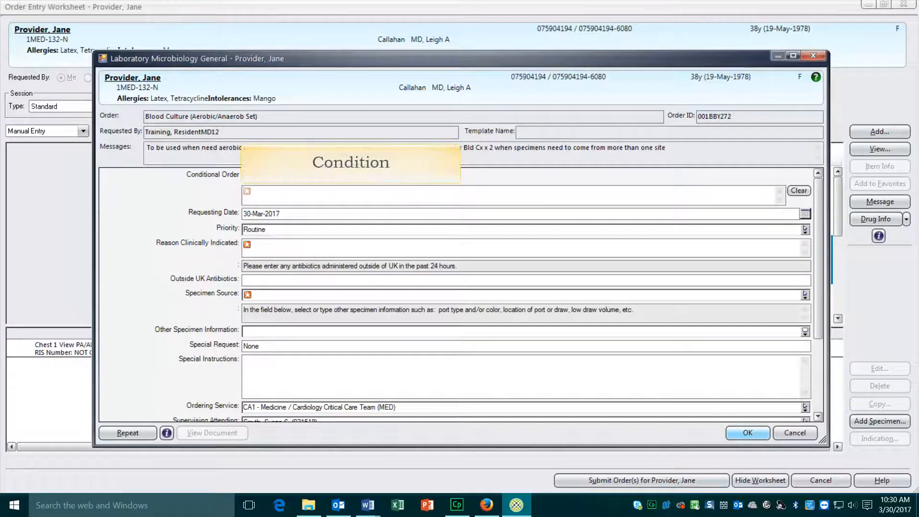
pyautogui.write('if temp greater than 102.5')
# - Enter "fever" as the blood culture's reason, set the specimen source to Blood (BLUD), and accept the order
pyautogui.click(247, 245)
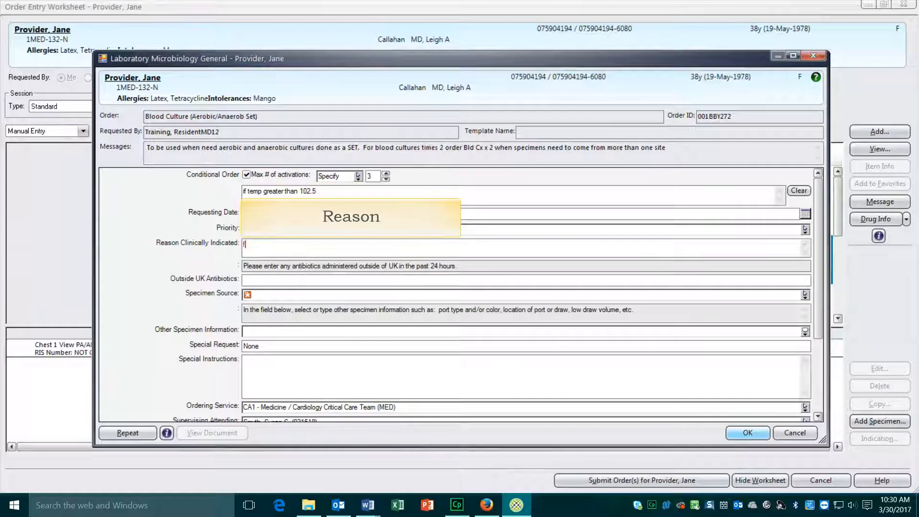
pyautogui.write('fever')
pyautogui.click(805, 295)
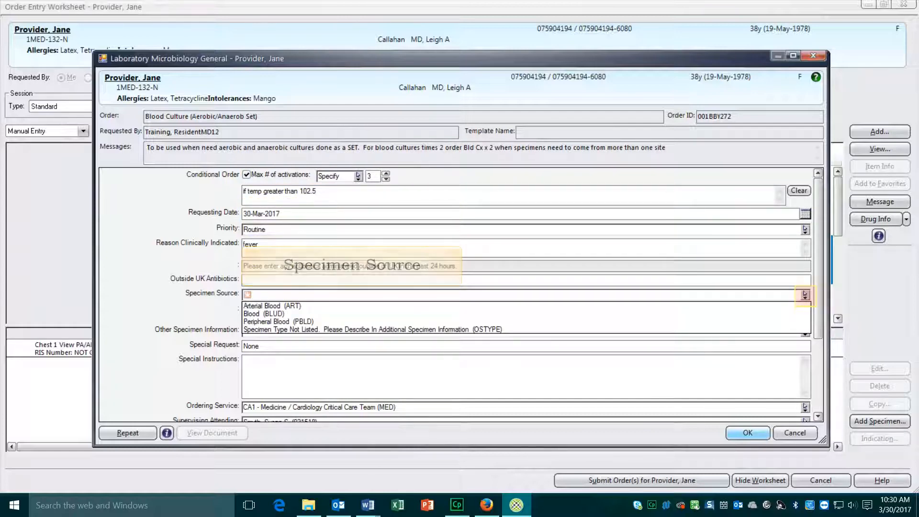
pyautogui.click(263, 314)
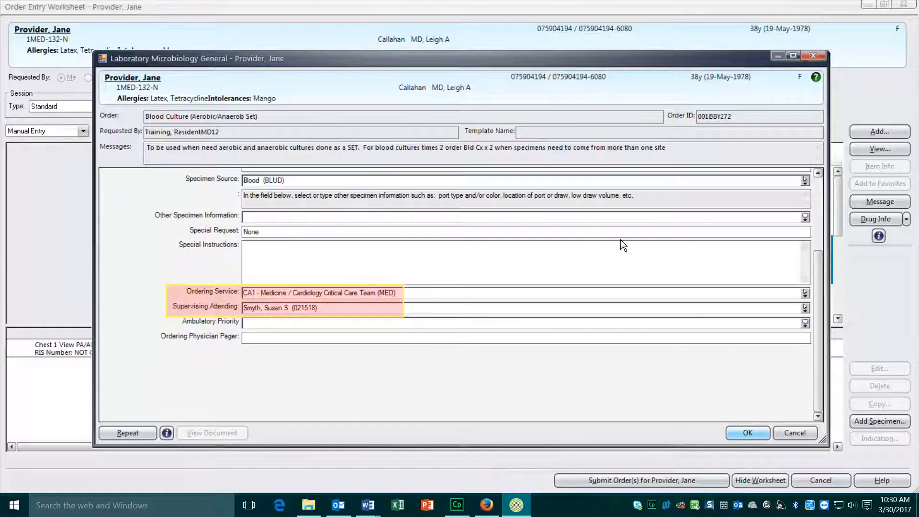
pyautogui.click(752, 432)
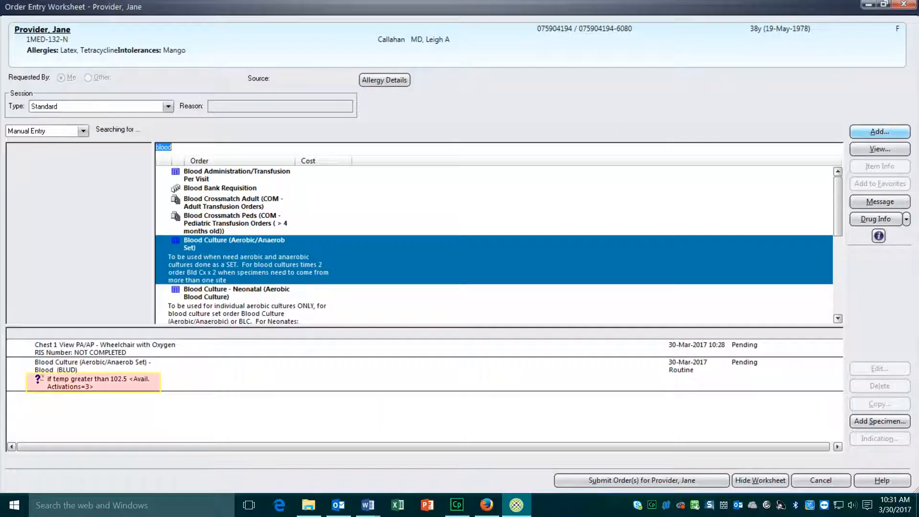
# - Find "cbc" in the order catalog, start a CBC (Hemogram) order, and open its repeat settings
pyautogui.write('cbc')
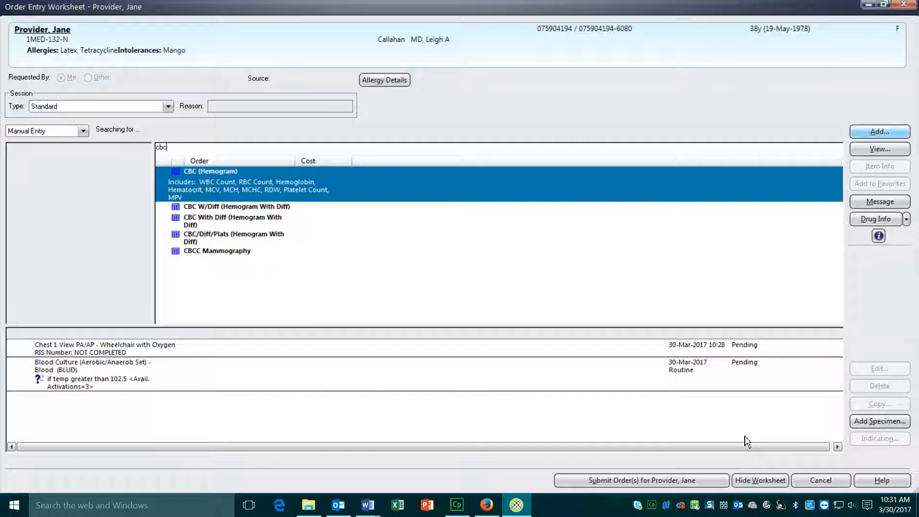
pyautogui.click(881, 133)
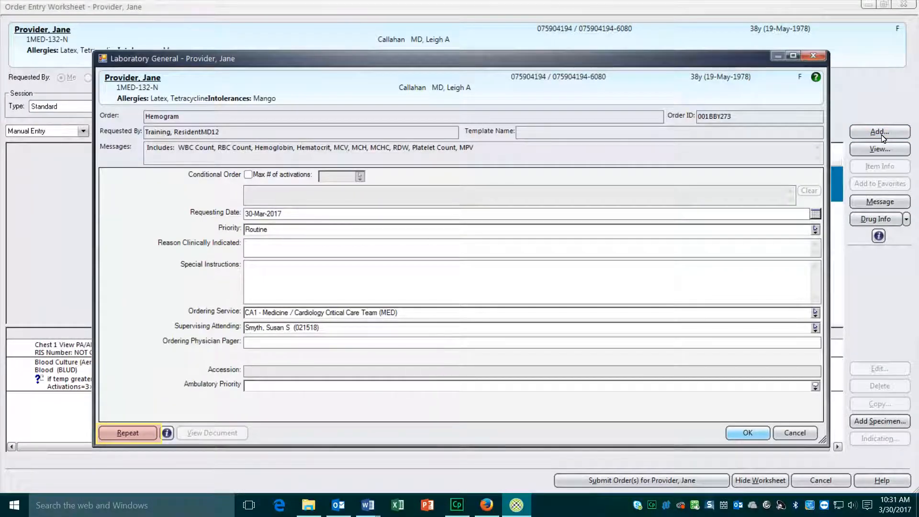
pyautogui.click(136, 435)
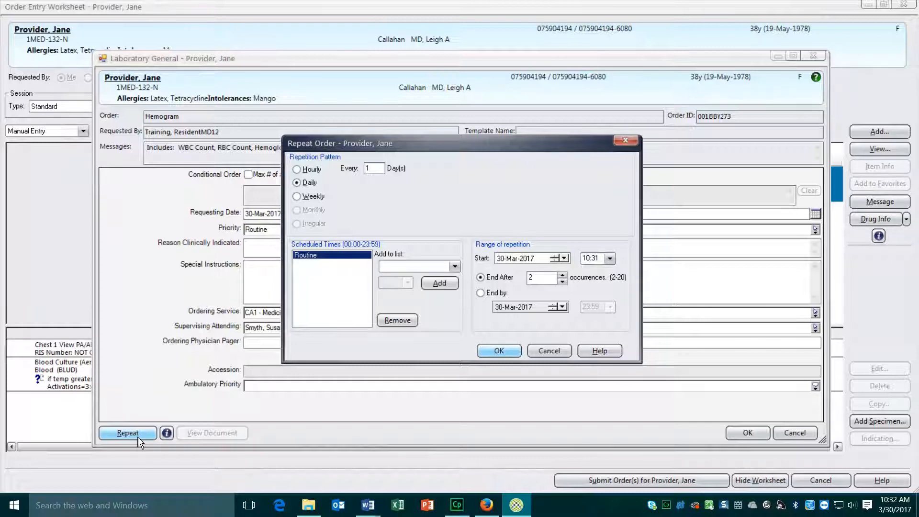
# - Replace the Routine entry in the Hemogram's scheduled times with a specified time of 04:00
pyautogui.click(398, 320)
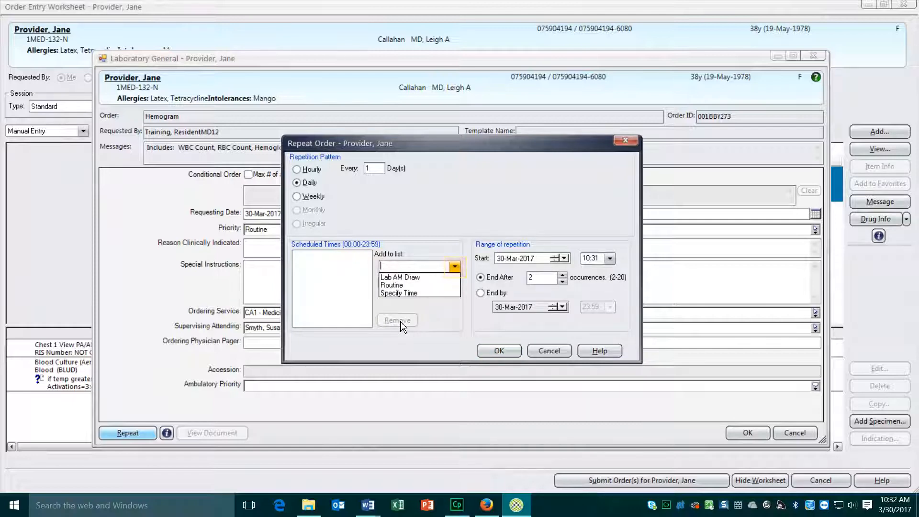
pyautogui.click(417, 293)
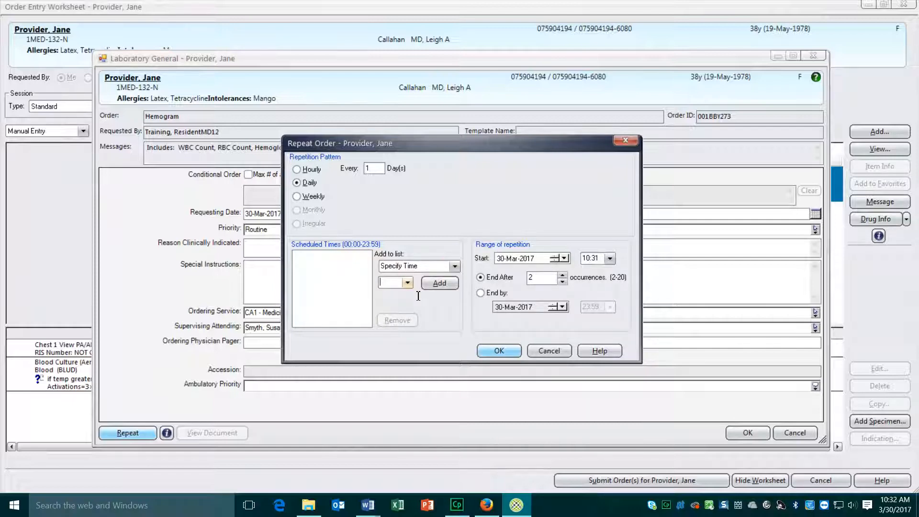
pyautogui.click(396, 283)
pyautogui.click(396, 295)
pyautogui.click(440, 283)
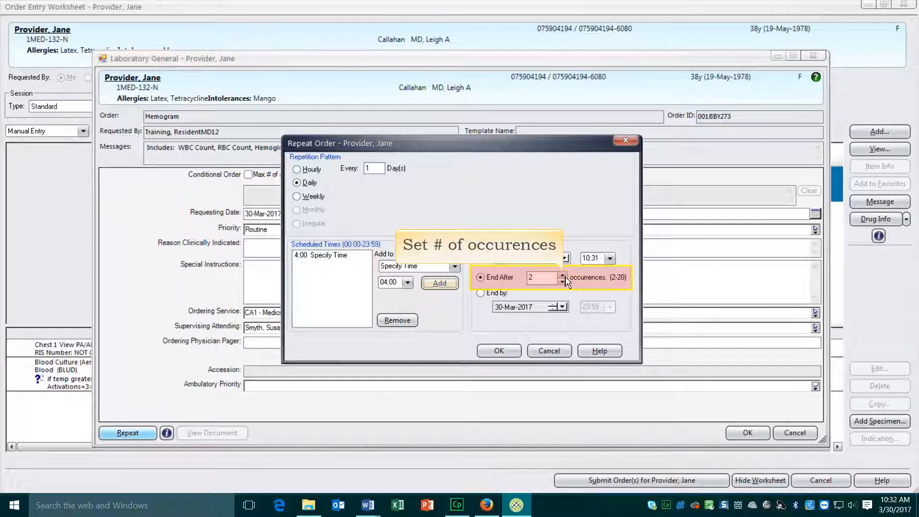
# - Set the Hemogram repetition to end after 4 occurrences, then accept the repeat settings and the order
pyautogui.click(563, 276)
pyautogui.click(563, 276)
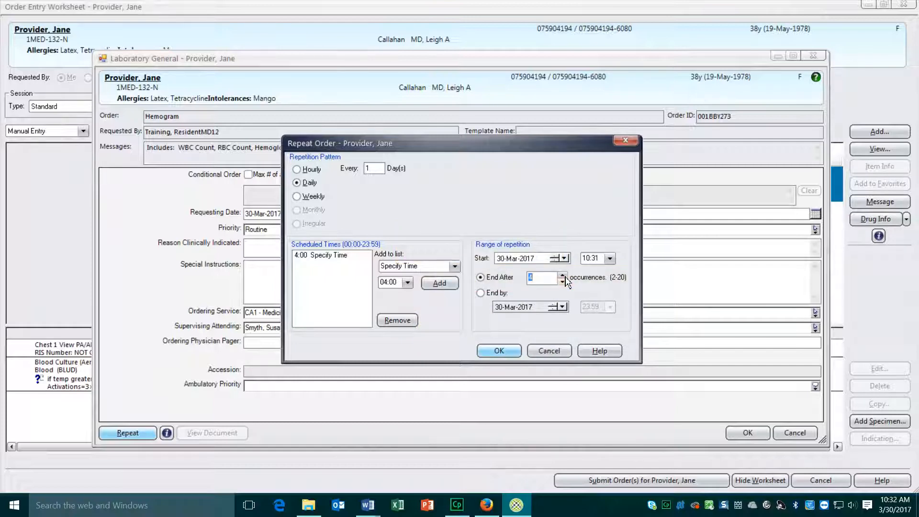
pyautogui.click(499, 350)
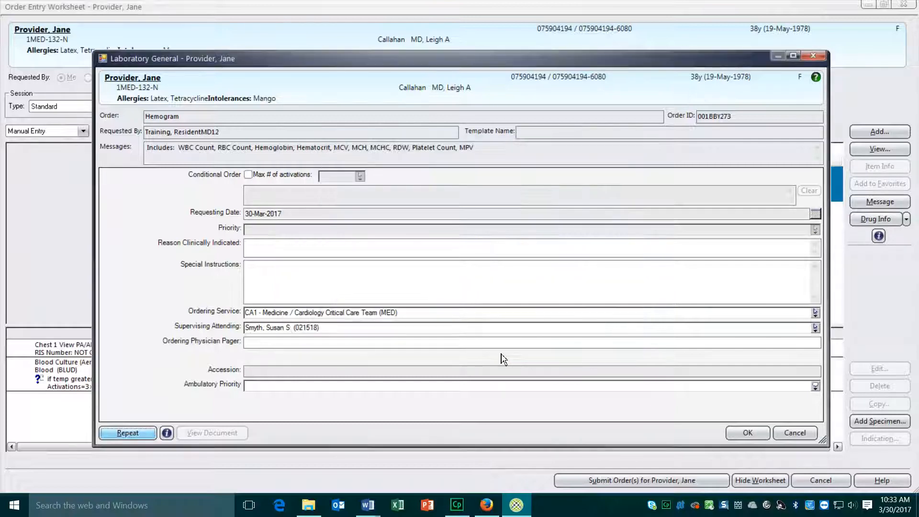
pyautogui.click(748, 433)
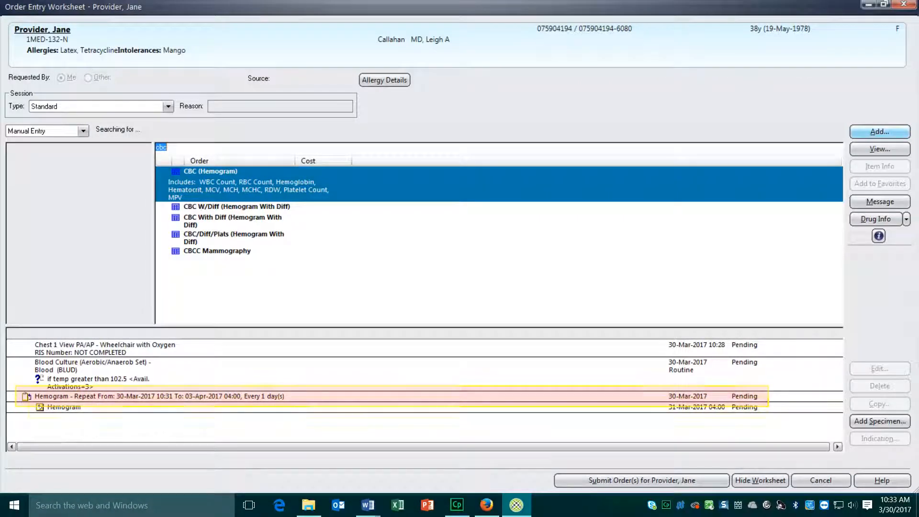
# - Find "diet" in the order catalog and start a Diet Adult order for 31-Mar-2017 with priority Start at Breakfast
pyautogui.write('diet')
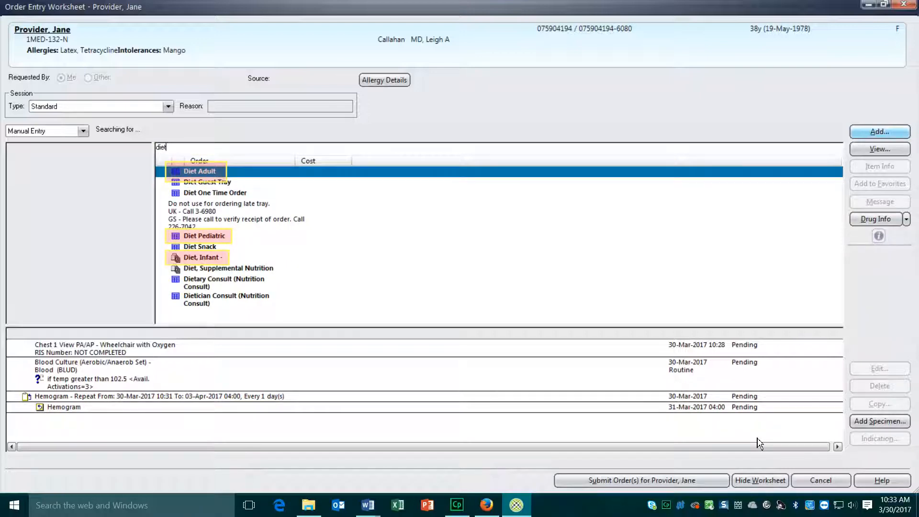
pyautogui.doubleClick(206, 172)
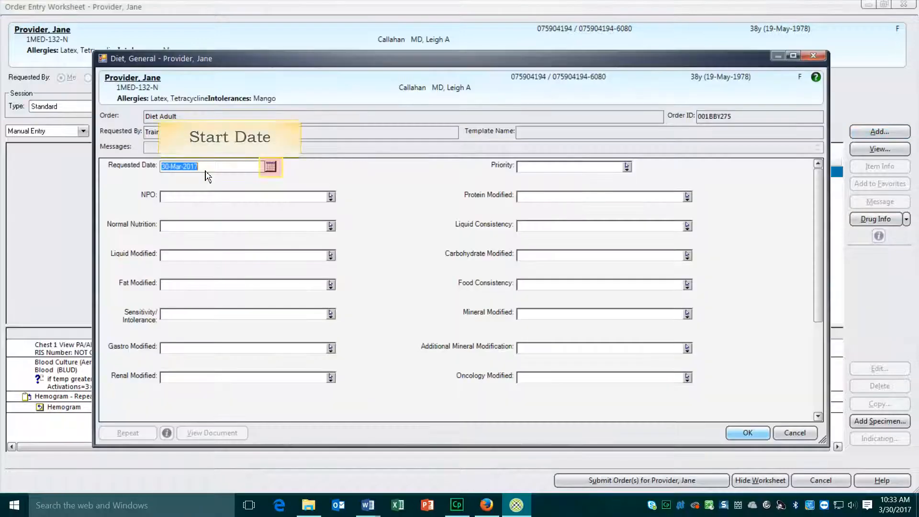
pyautogui.click(270, 166)
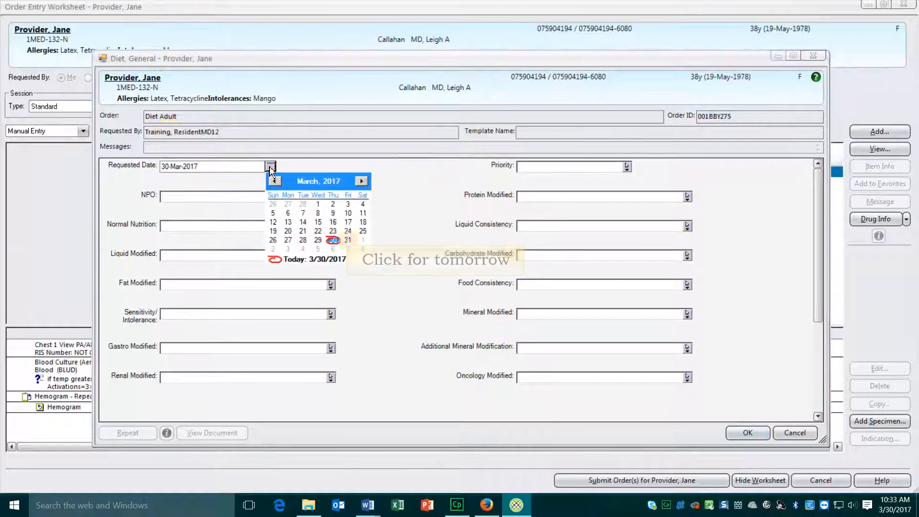
pyautogui.click(347, 239)
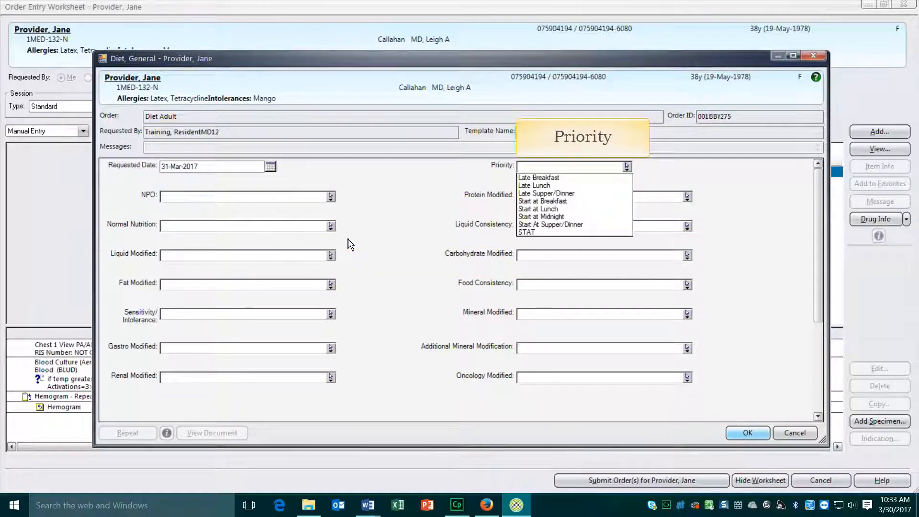
pyautogui.click(570, 201)
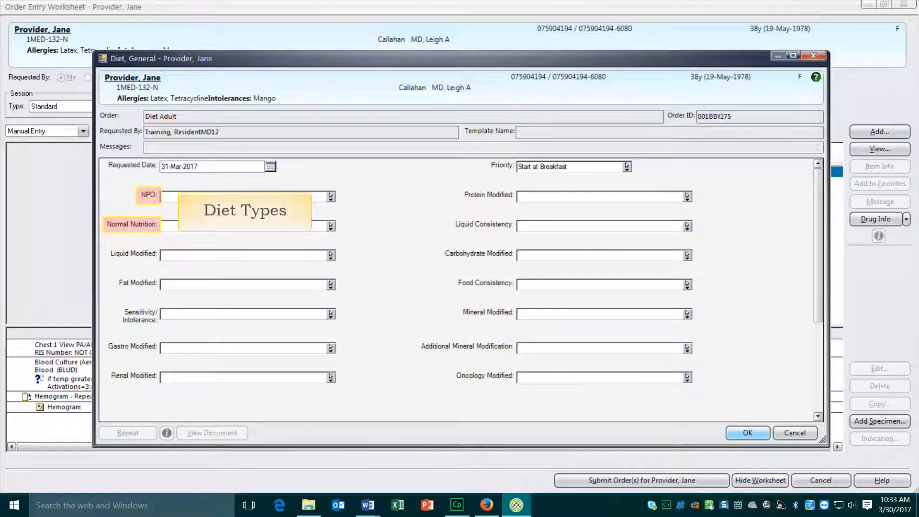
# - Set the diet to Regular (REG), No Concentrated Sweets (NCS) and No Added Salt (NAS), and accept the order
pyautogui.click(331, 197)
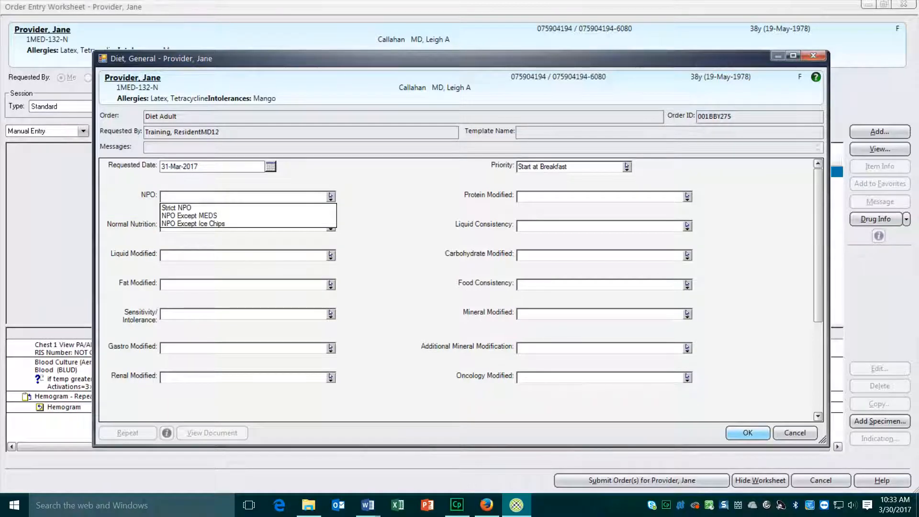
pyautogui.click(212, 229)
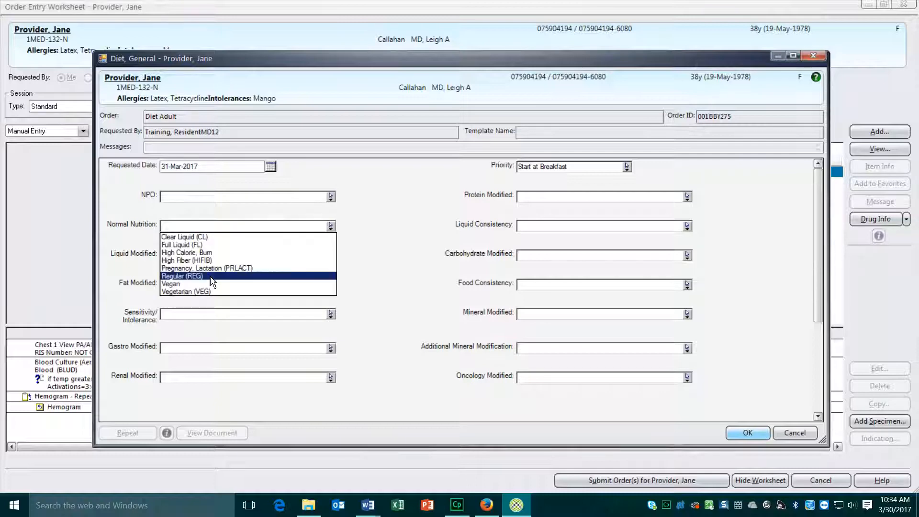
pyautogui.click(211, 277)
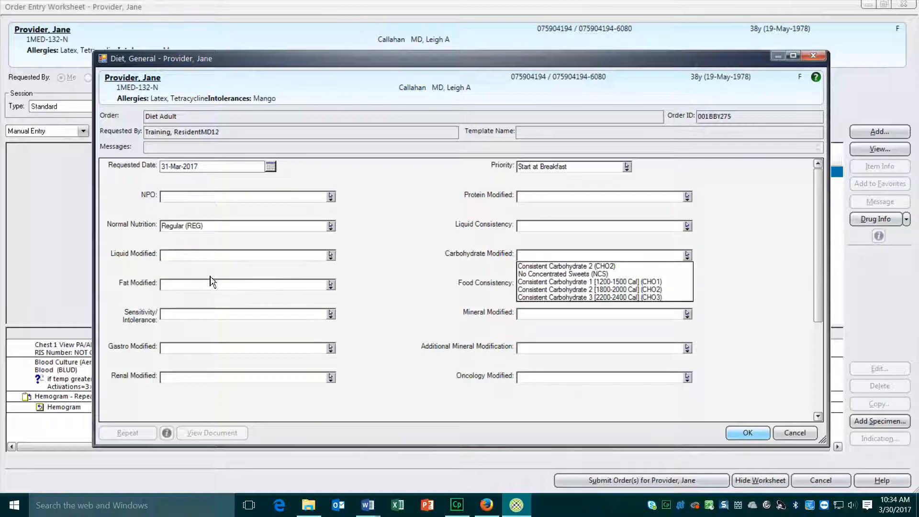
pyautogui.click(614, 274)
pyautogui.click(608, 314)
pyautogui.click(581, 381)
pyautogui.scroll(-3, 580, 382)
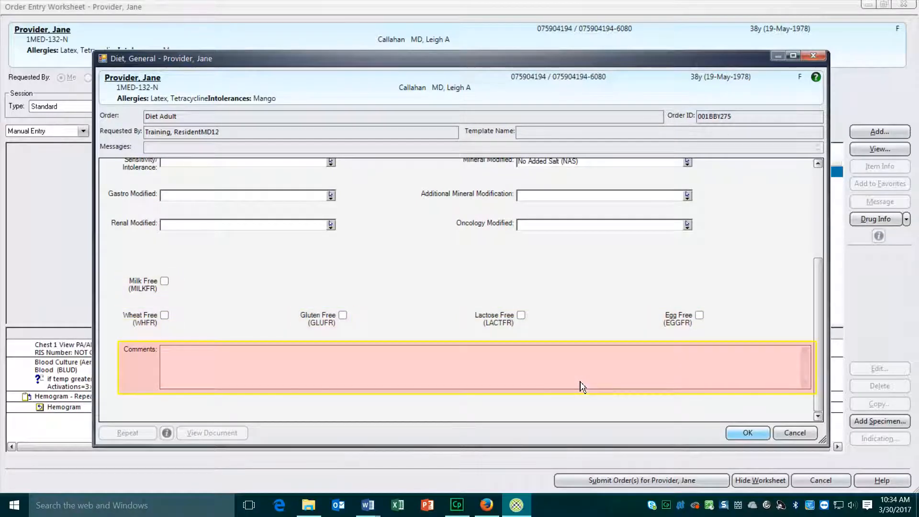
pyautogui.click(747, 432)
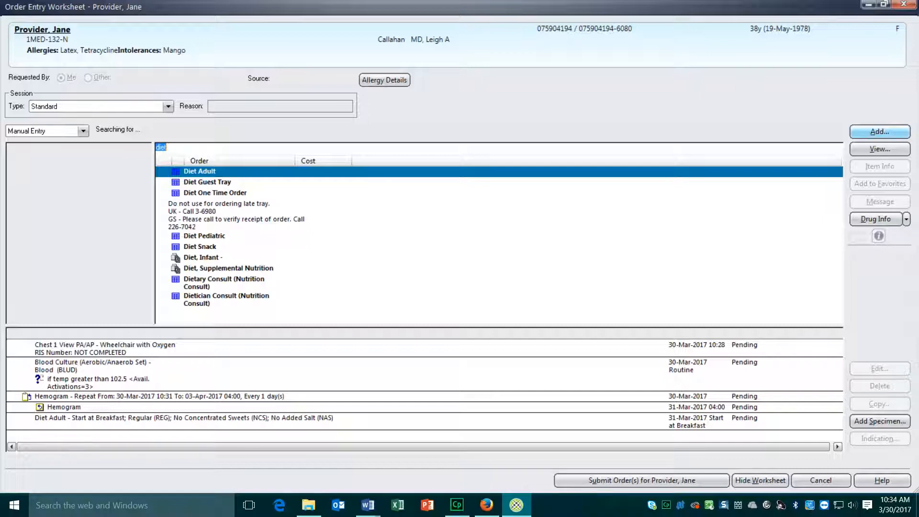
# - Start a Specimen Add on order with special instructions "magnesium level", specimen source "blood" and collection date 29-Mar-2017
pyautogui.write('add')
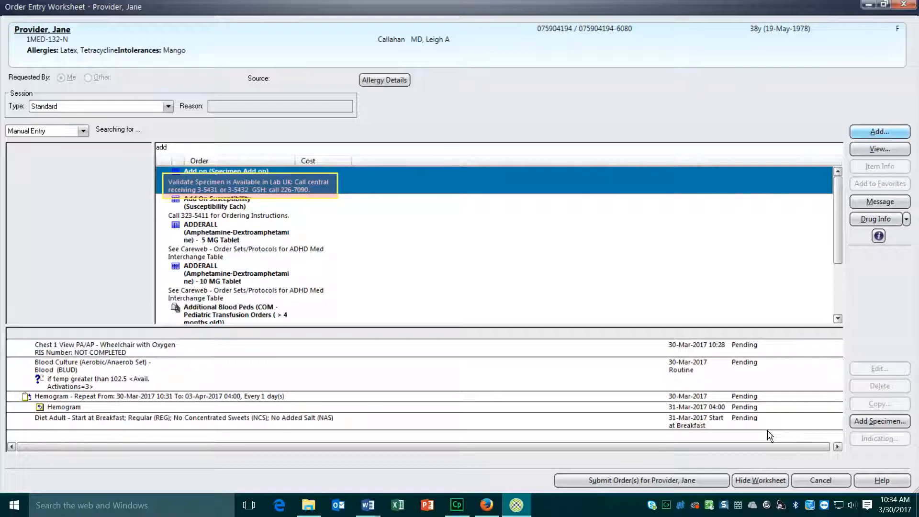
pyautogui.doubleClick(360, 176)
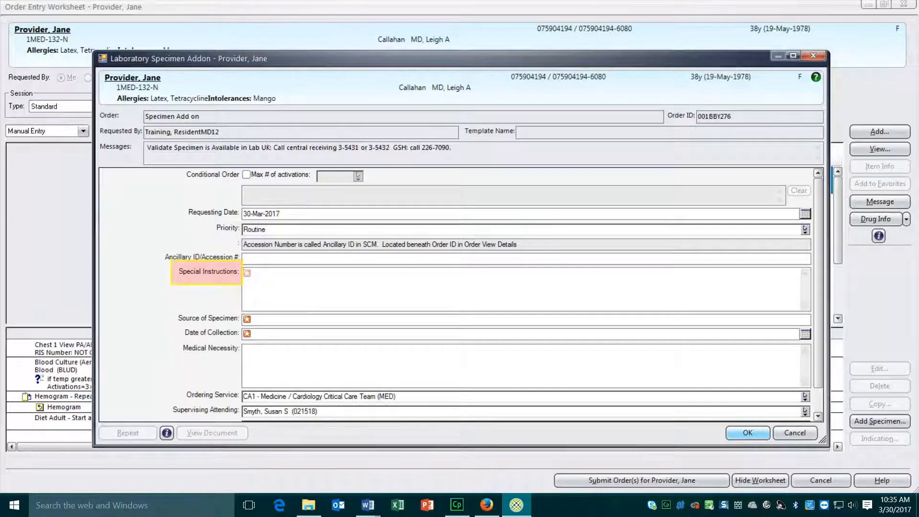
pyautogui.write('magnesium level')
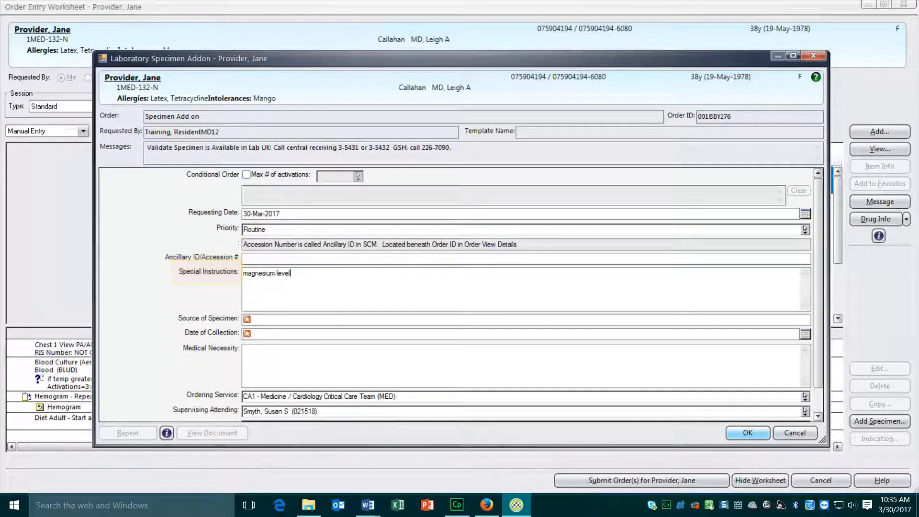
pyautogui.press('Tab')
pyautogui.write('blood')
pyautogui.click(805, 334)
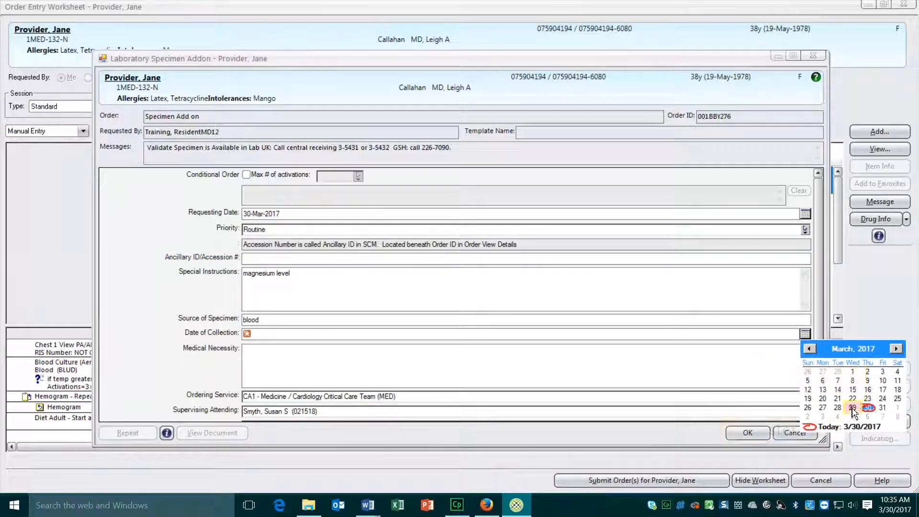
pyautogui.click(853, 408)
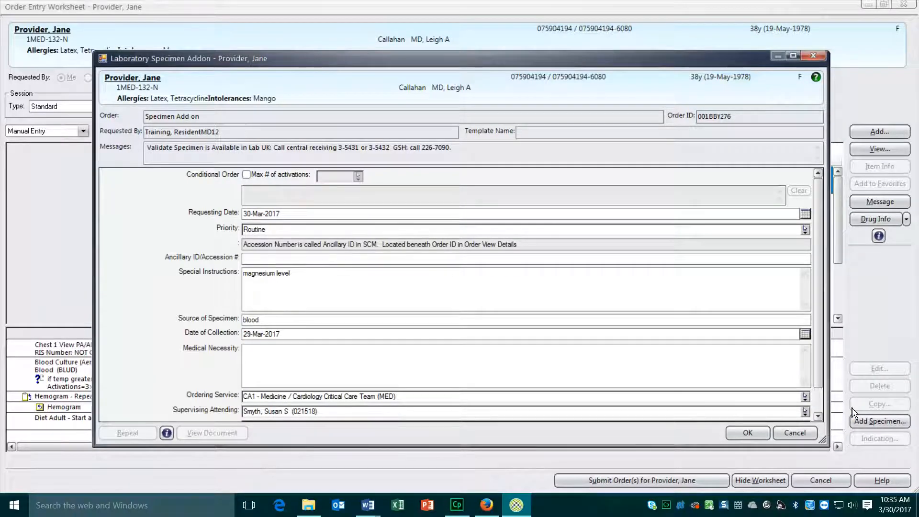
# - Fill in the ordering physician's pager number on the Specimen Add on order and accept the order
pyautogui.click(756, 439)
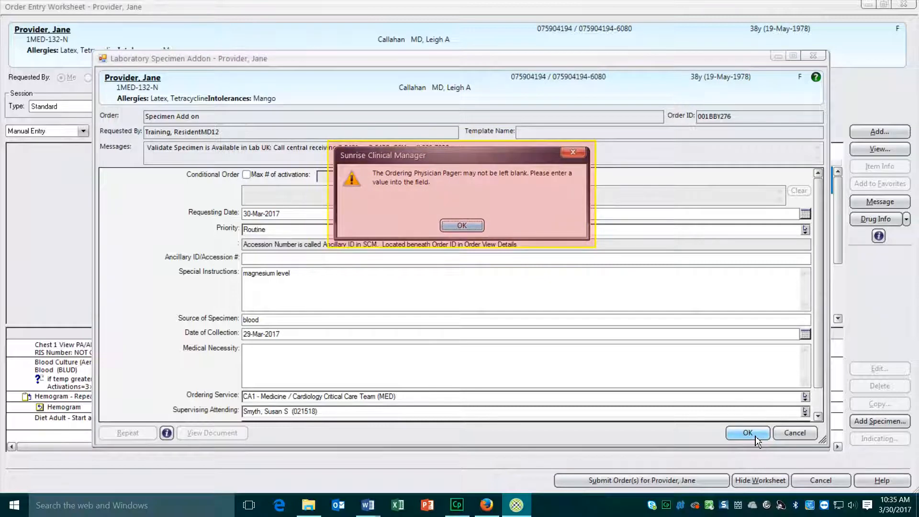
pyautogui.click(459, 226)
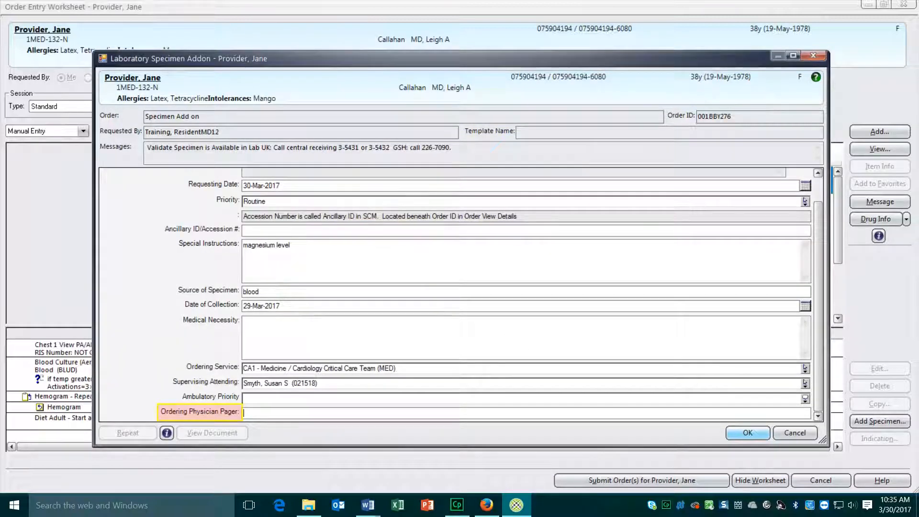
pyautogui.write('330-1234')
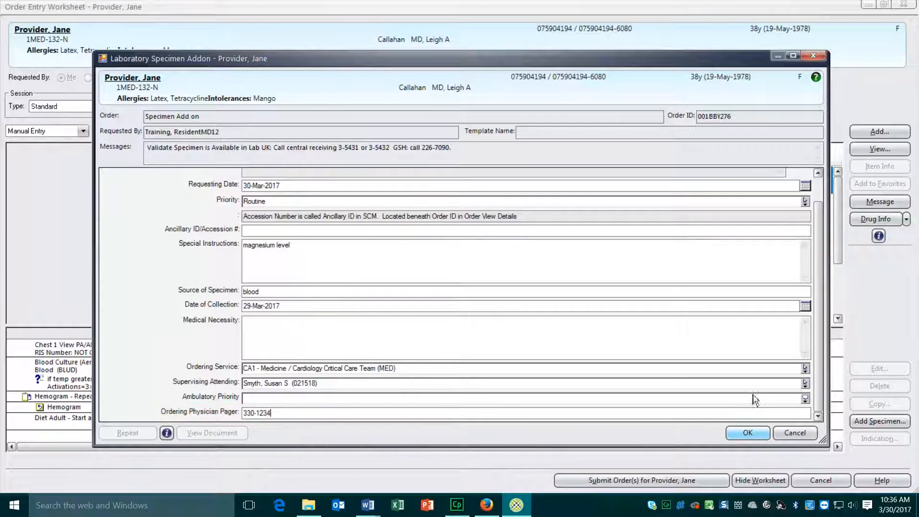
pyautogui.click(754, 433)
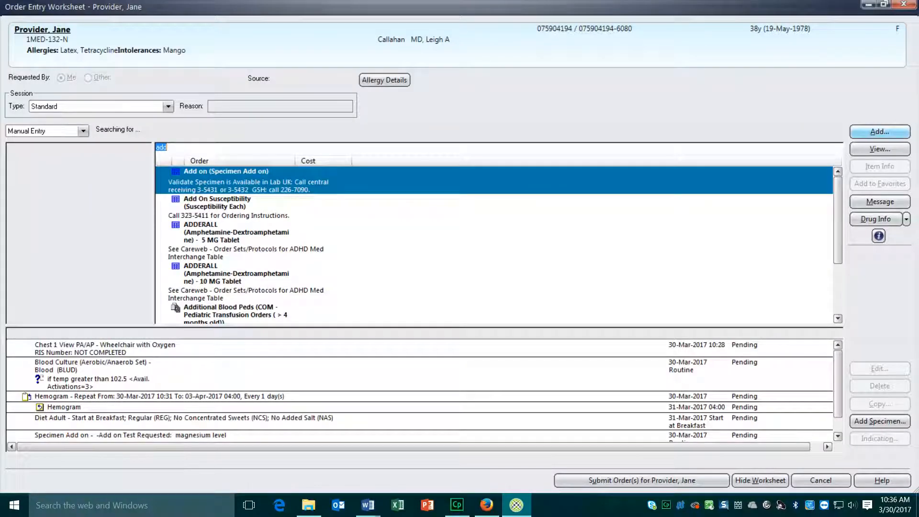
# - Find "tyl" in the order catalog and add the TYLENOL #3 (Acetaminophen 300 mg - Codeine 30 mg) tablet order with its preset details
pyautogui.write('tyl')
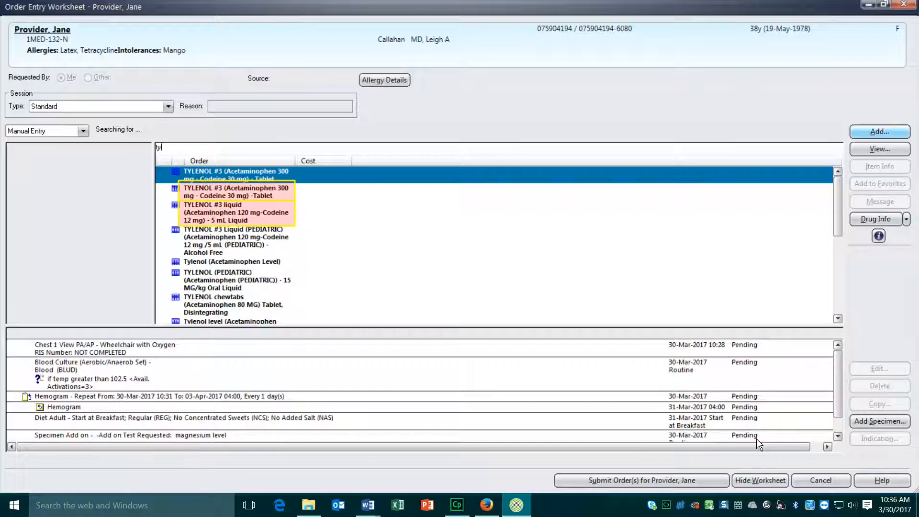
pyautogui.doubleClick(287, 173)
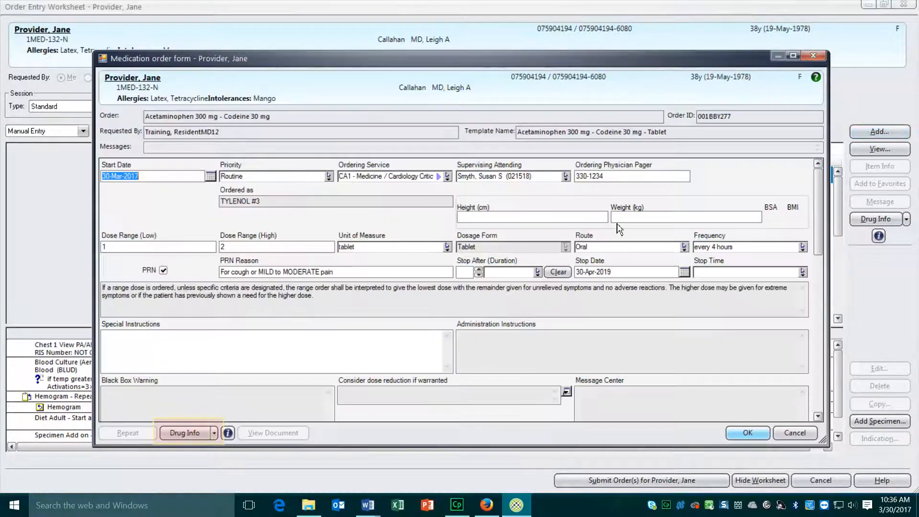
pyautogui.click(766, 439)
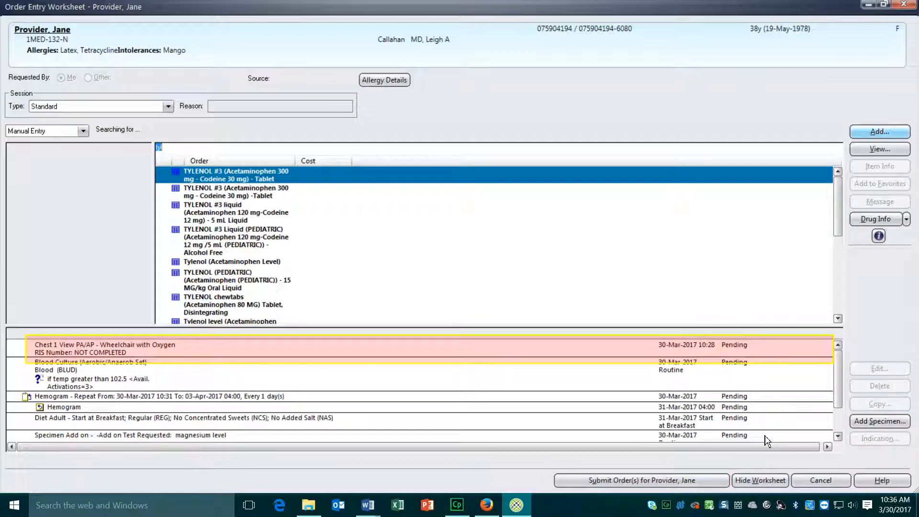
# - Submit the worksheet's orders for the patient and reauthenticate with the account password
pyautogui.click(593, 481)
pyautogui.write('********')
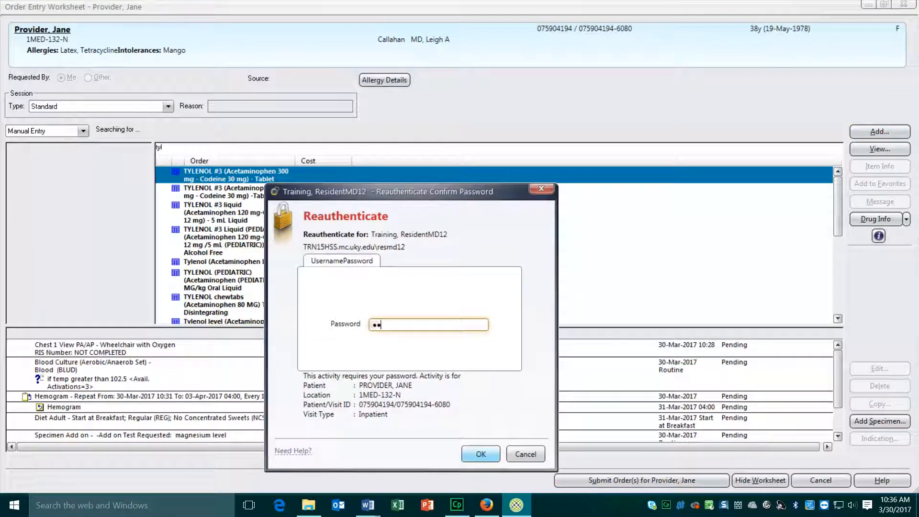
pyautogui.click(481, 456)
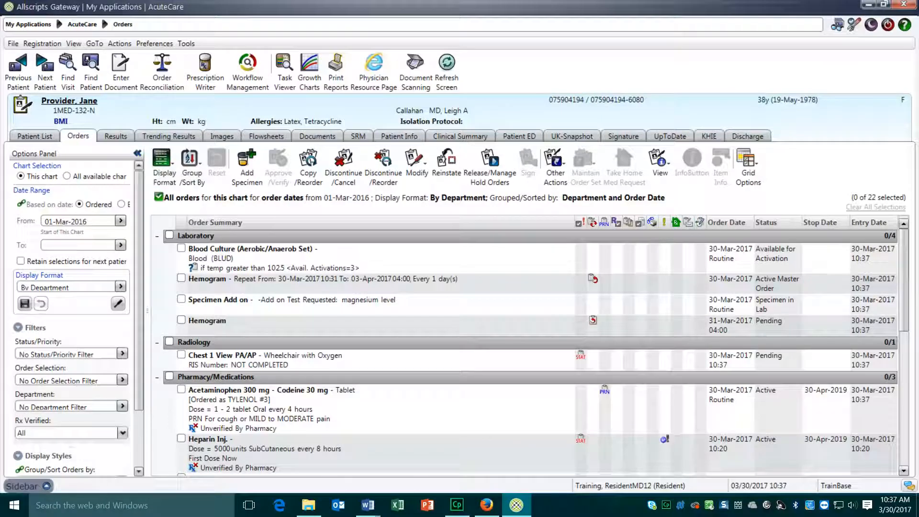
# - Cancel the repeating Hemogram order with reason Cancelled by MD/Nurse, applied to all future occurrences, and authorize it with the account password
pyautogui.rightClick(506, 280)
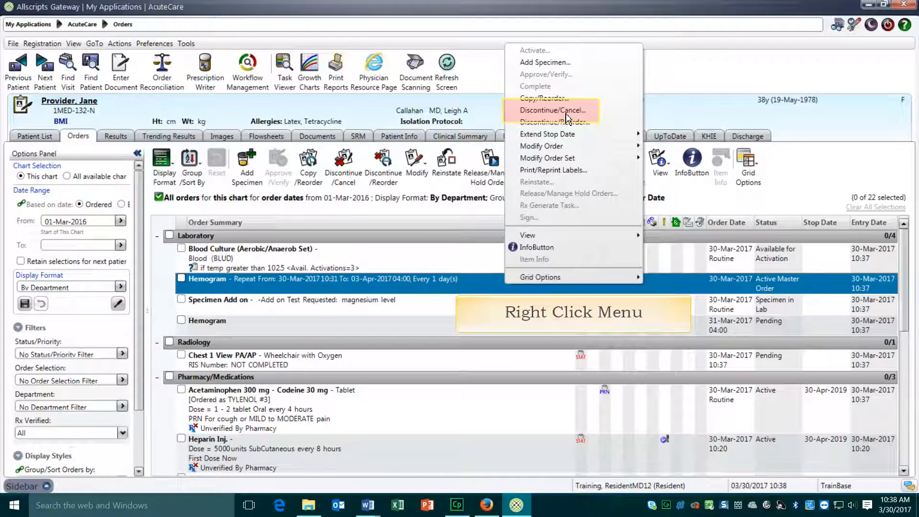
pyautogui.click(566, 113)
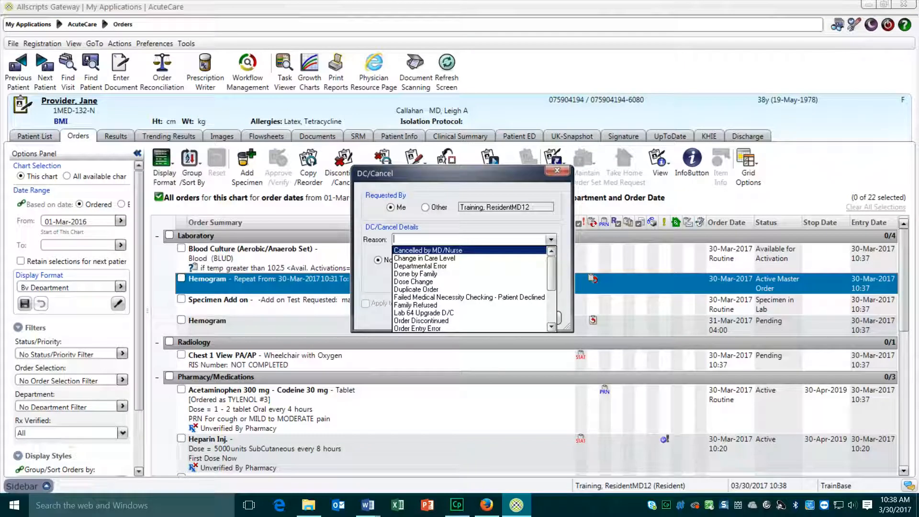
pyautogui.press('Return')
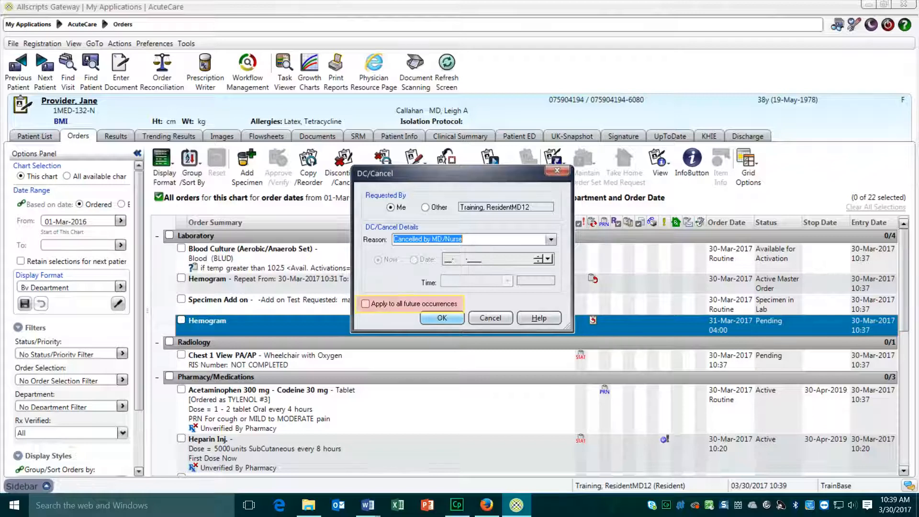
pyautogui.click(366, 304)
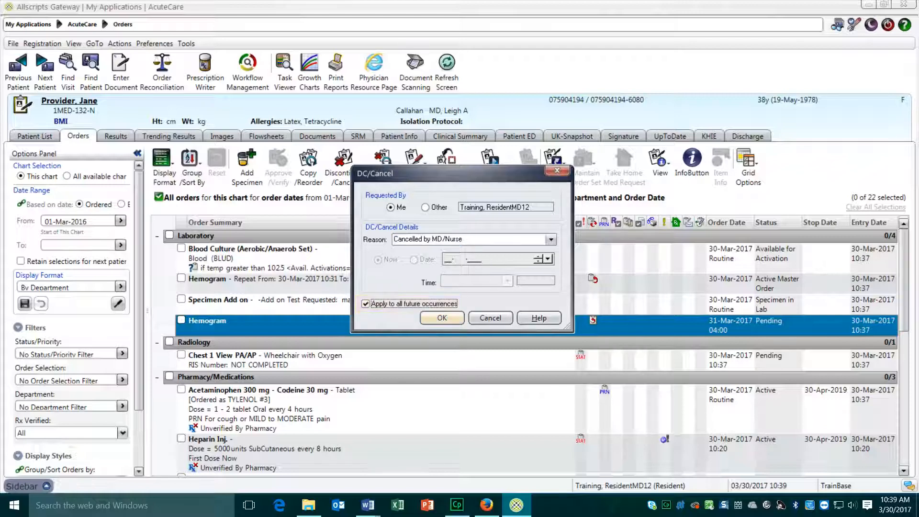
pyautogui.click(441, 318)
pyautogui.write('•••••')
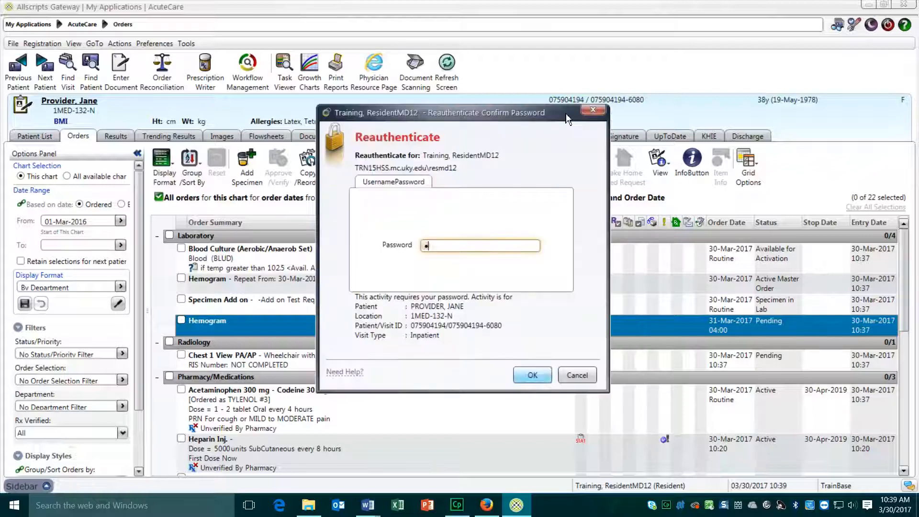
pyautogui.click(533, 375)
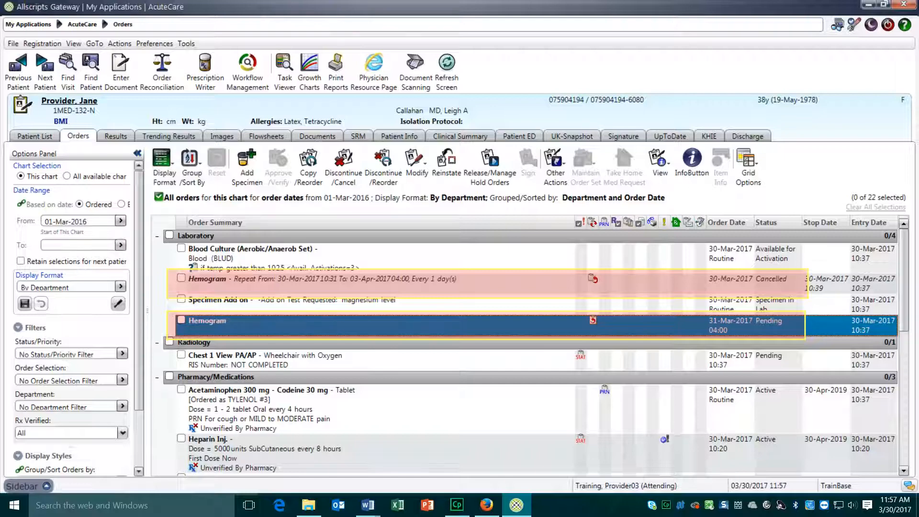
# - Discontinue the pending 31-Mar-2017 04:00 Hemogram occurrence with a cancellation reason and authorize it with the account password
pyautogui.rightClick(785, 323)
pyautogui.click(820, 148)
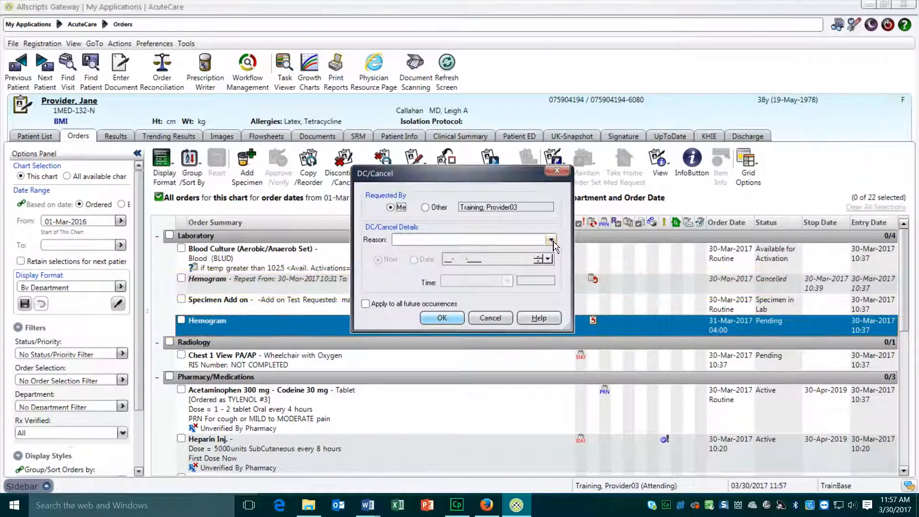
pyautogui.click(550, 239)
pyautogui.click(450, 259)
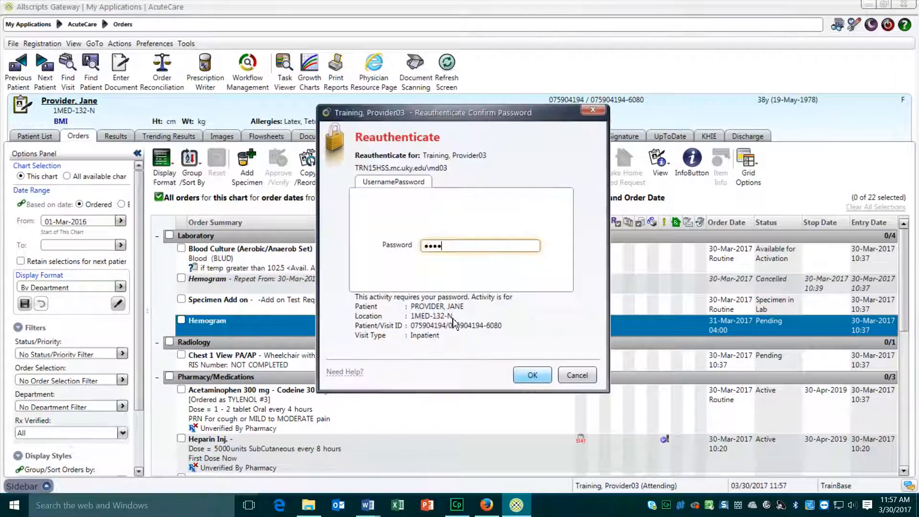
pyautogui.press('Return')
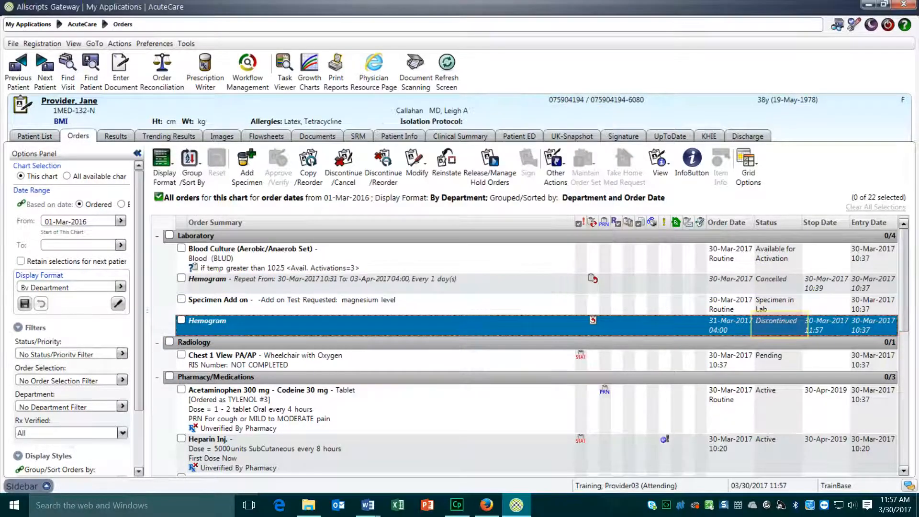